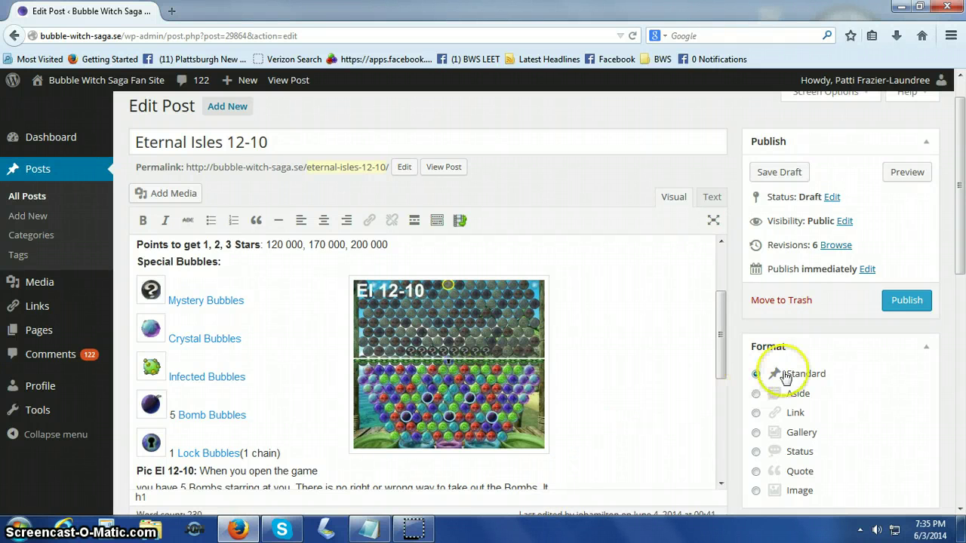
left_click_drag(959, 247, 959, 268)
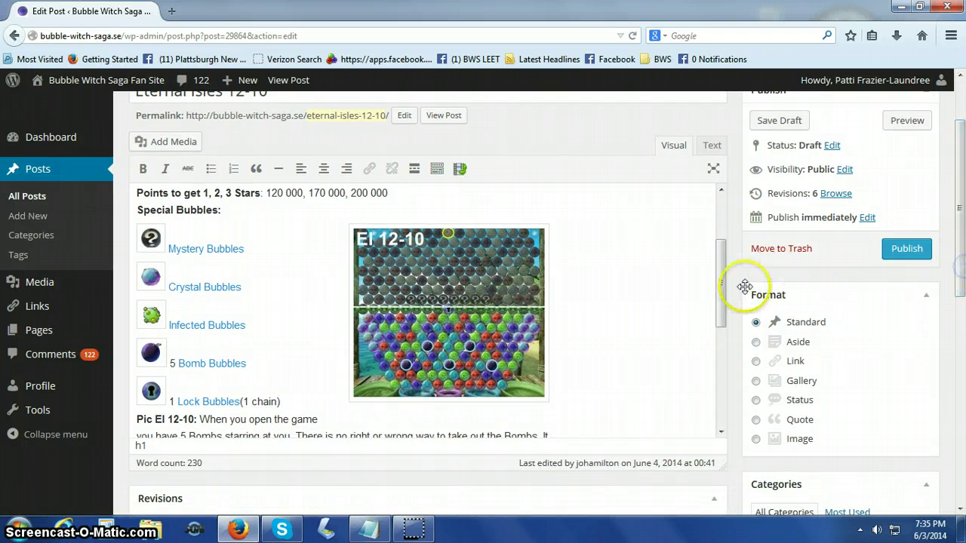
left_click_drag(721, 283, 721, 305)
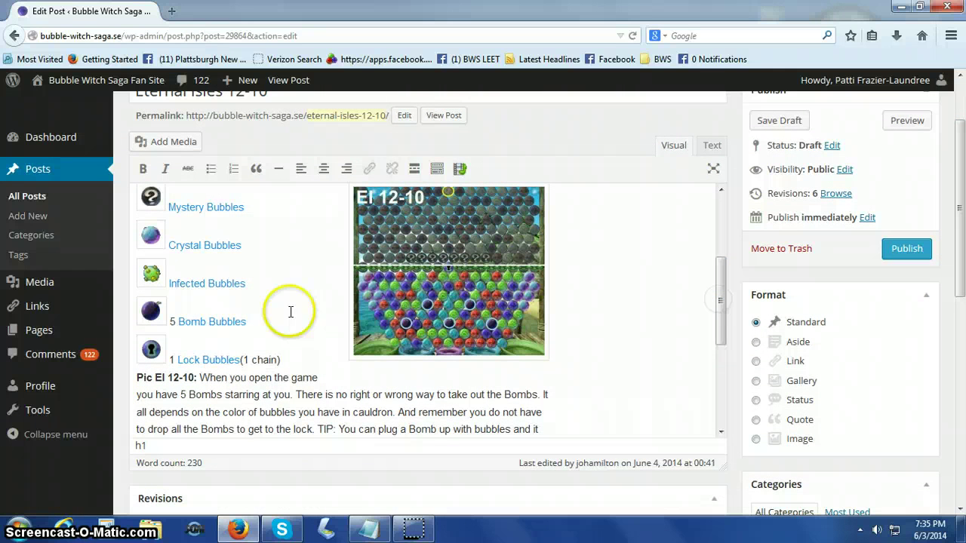
left_click_drag(958, 285, 958, 268)
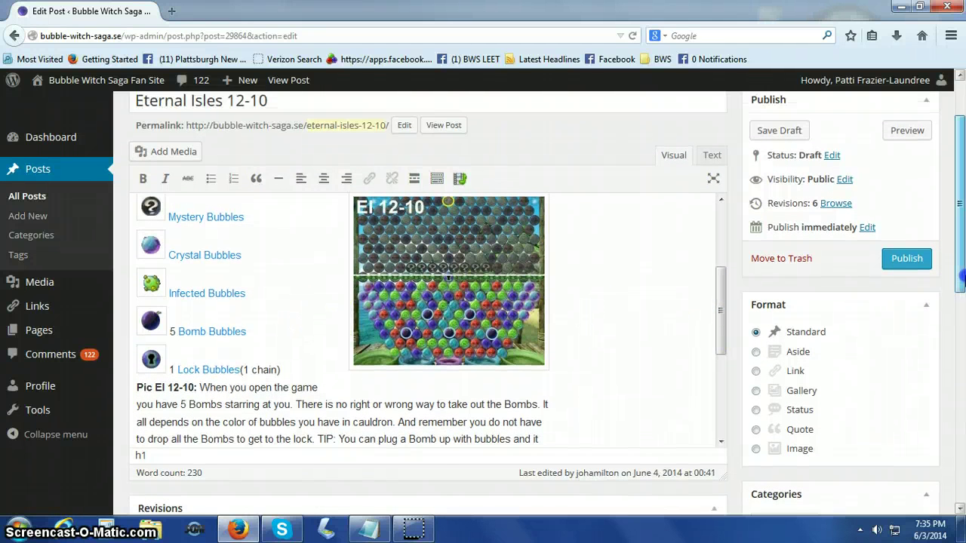
Step: Delete the level image and leave one blank line after 'Lock Bubbles(1 chain)'
left_click(390, 239)
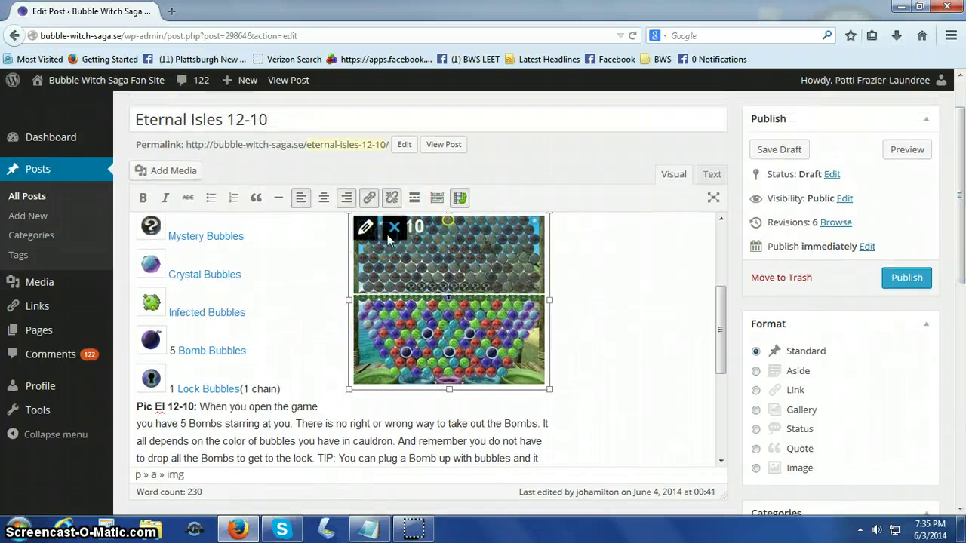
left_click(393, 230)
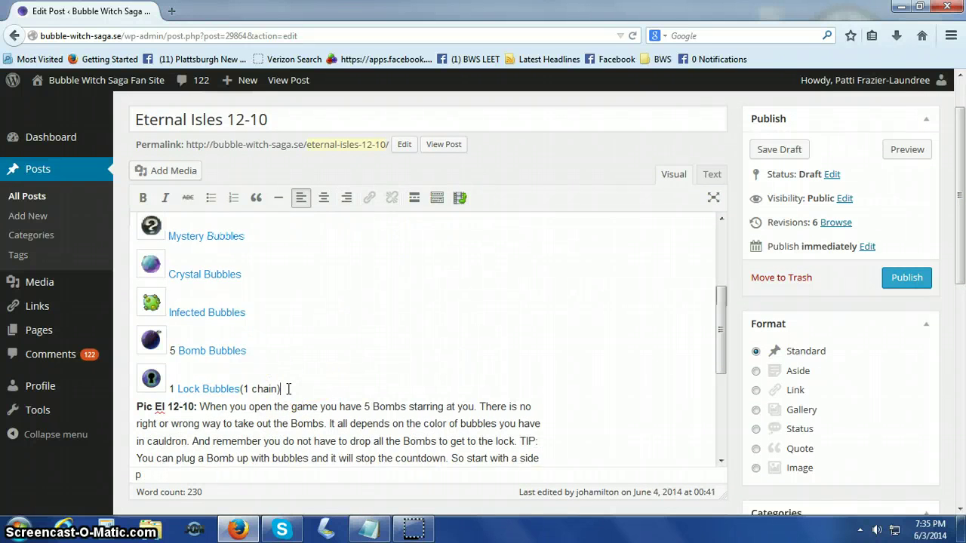
key("Return")
key("Return")
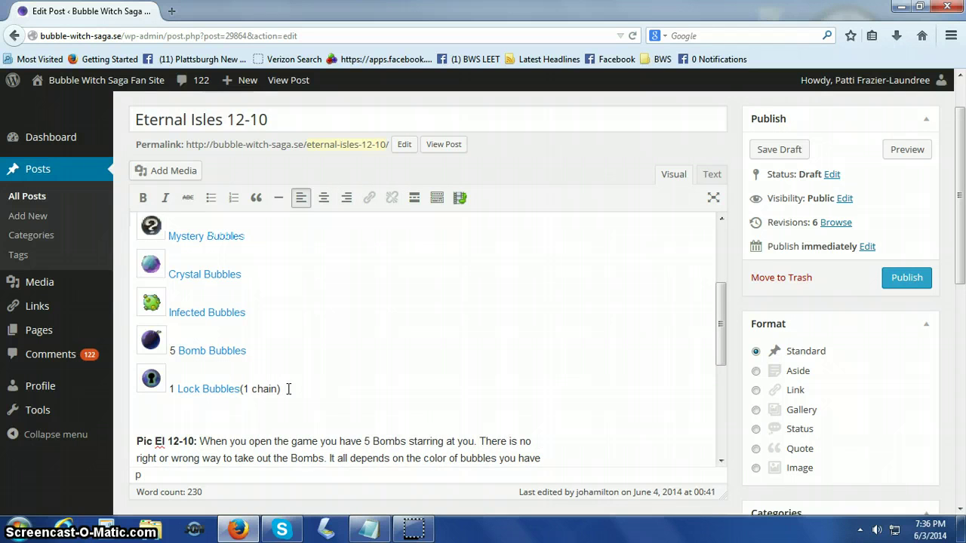
key("Delete")
scroll(382, 272, "up", 1)
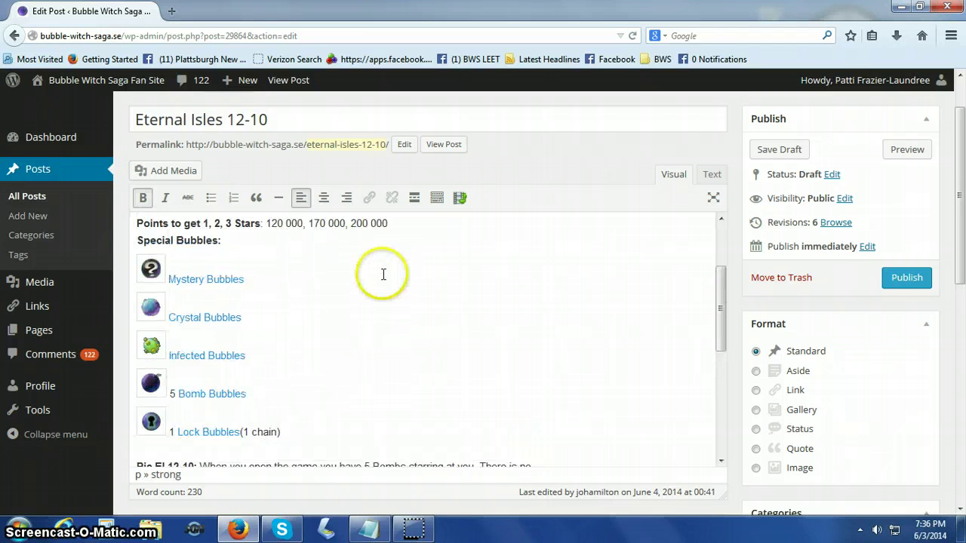
scroll(378, 294, "up", 1)
scroll(343, 347, "down", 2)
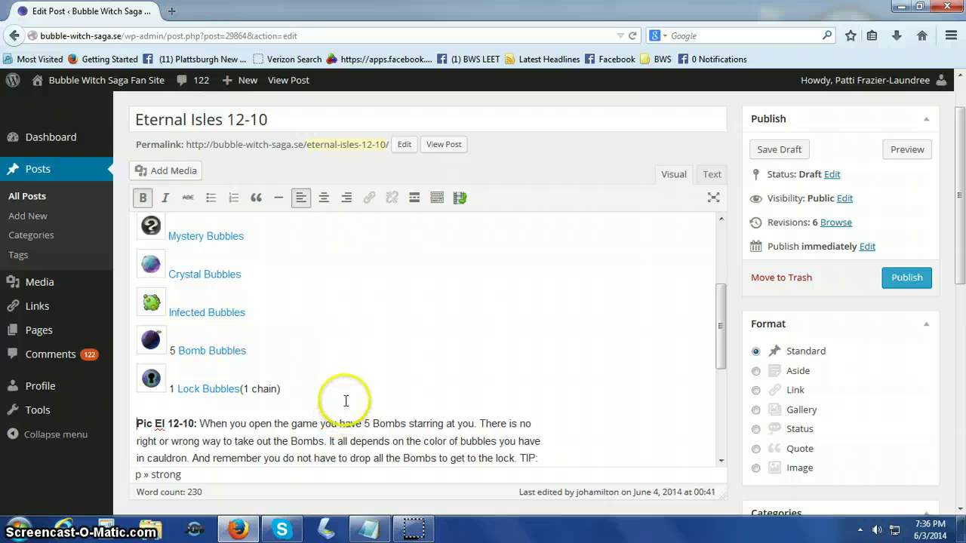
scroll(345, 392, "up", 1)
scroll(287, 302, "down", 2)
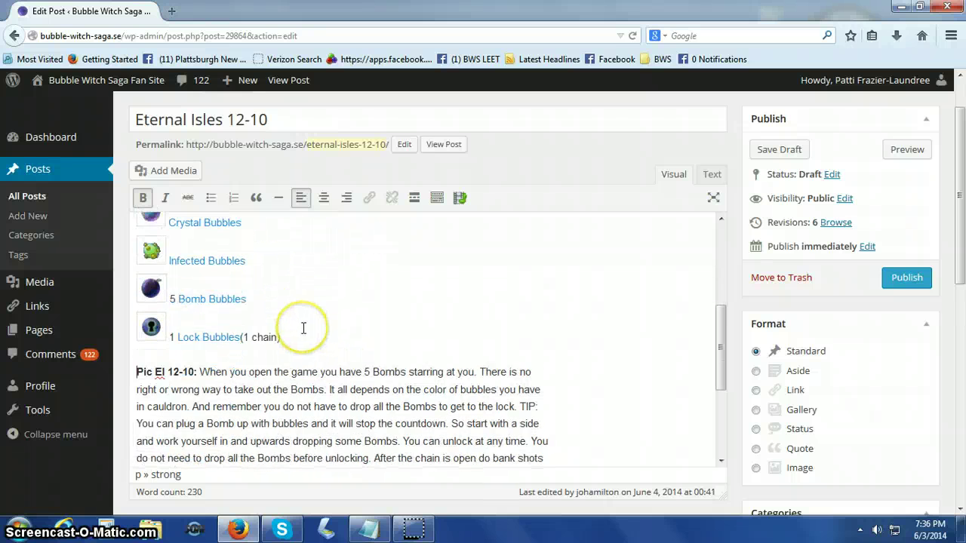
scroll(303, 328, "down", 1)
scroll(303, 328, "up", 2)
scroll(303, 327, "up", 2)
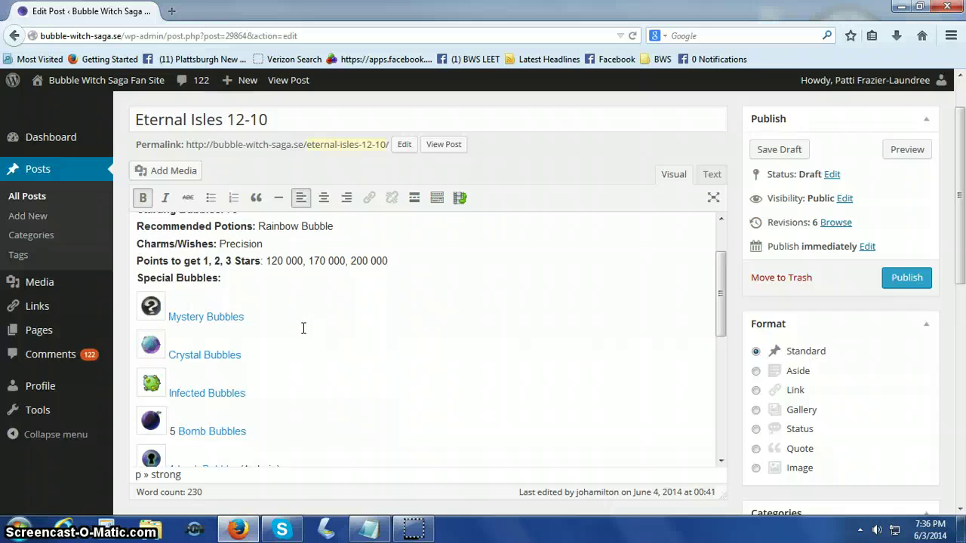
scroll(289, 324, "down", 2)
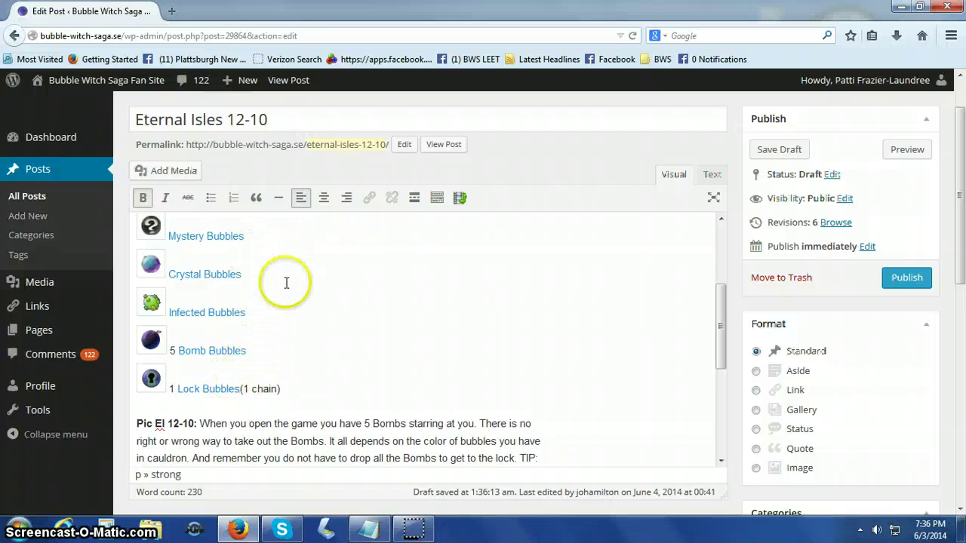
scroll(263, 308, "up", 1)
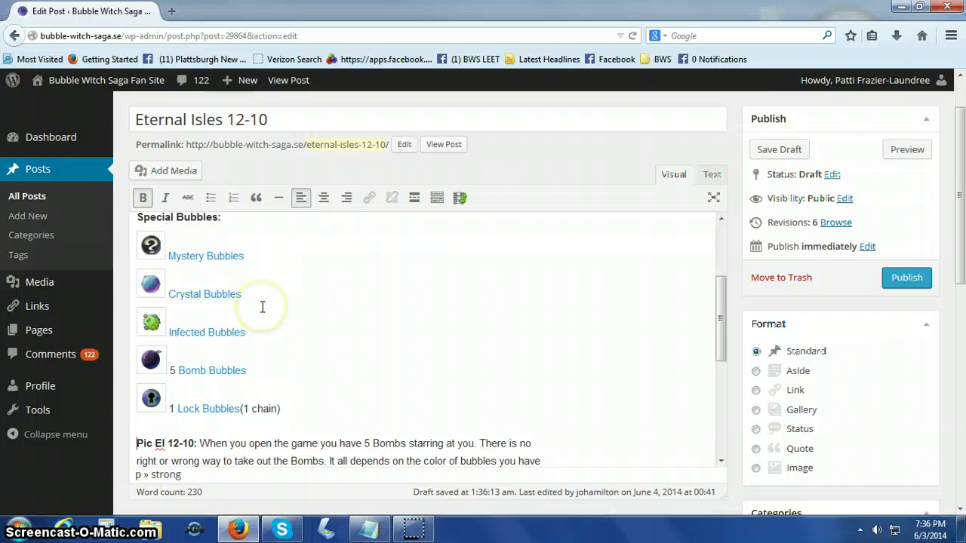
scroll(263, 307, "up", 2)
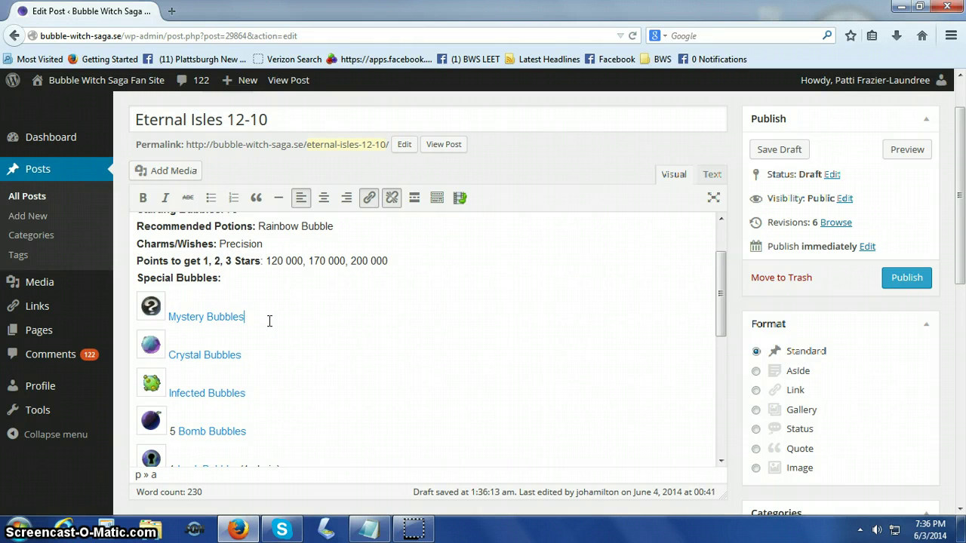
Step: Join Crystal Bubbles and Infected Bubbles onto the Mystery Bubbles line
key("Delete")
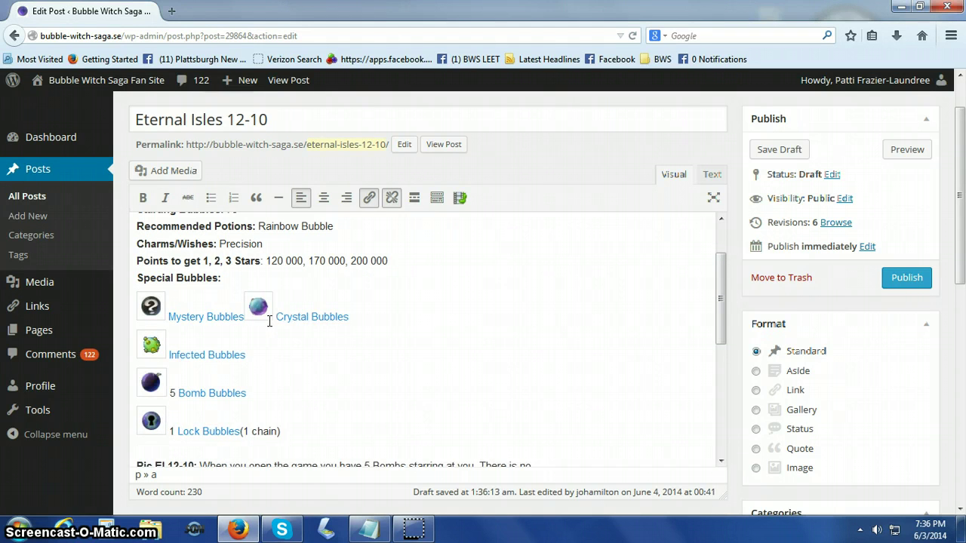
left_click(361, 316)
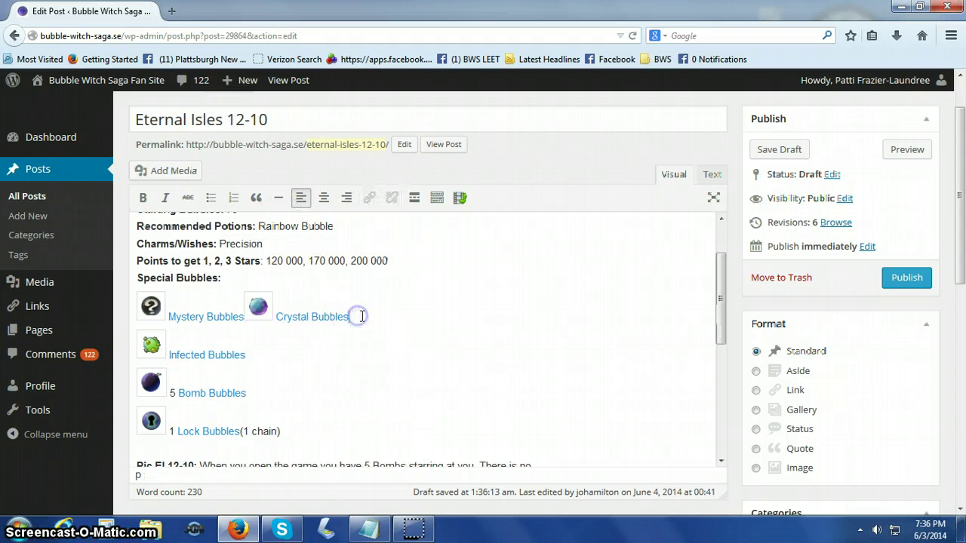
key("Delete")
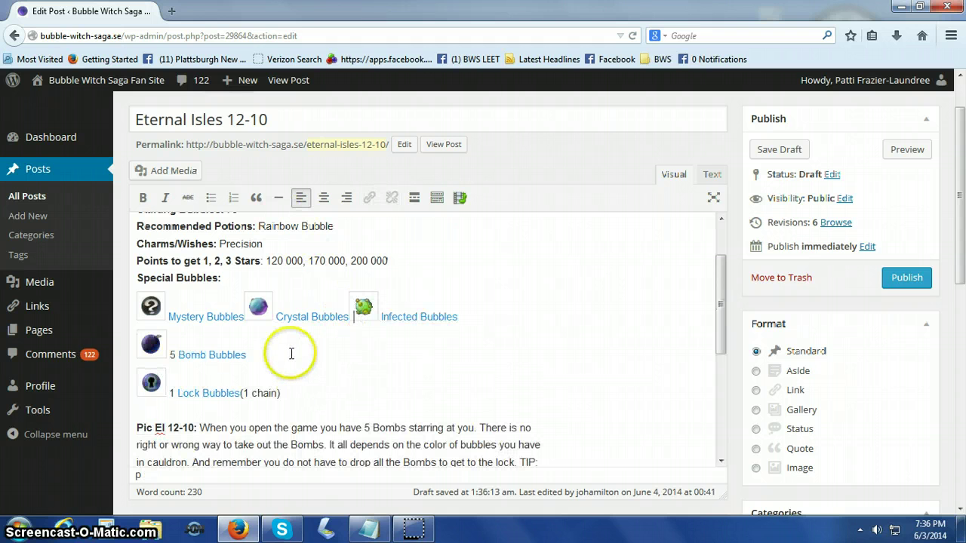
Step: Choose the El 12-10 image from the Media Library at the Bomb Bubbles line
left_click(274, 351)
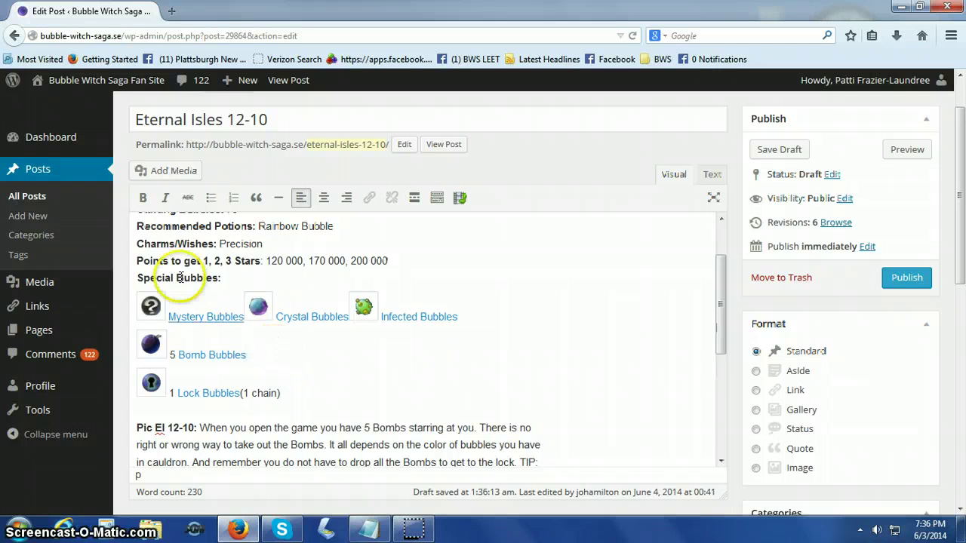
left_click(166, 171)
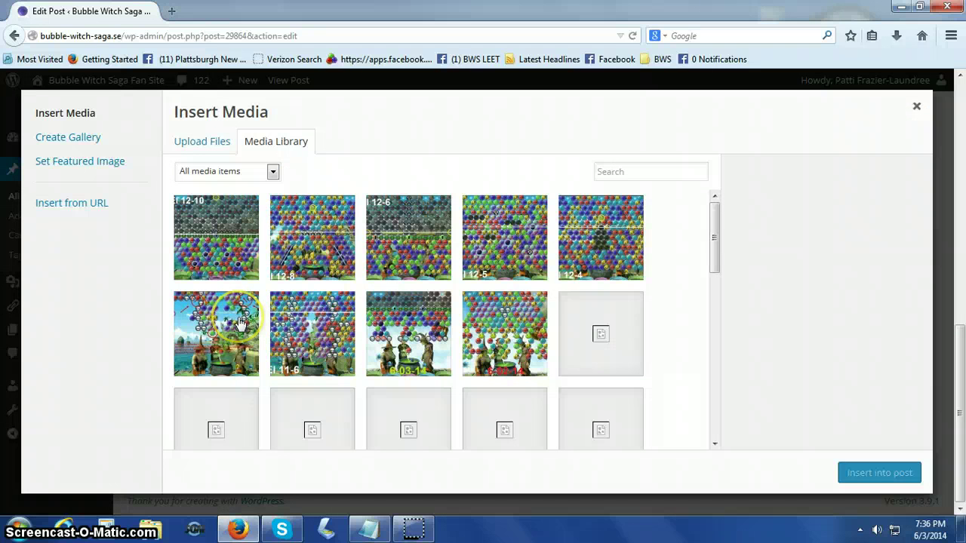
left_click(210, 249)
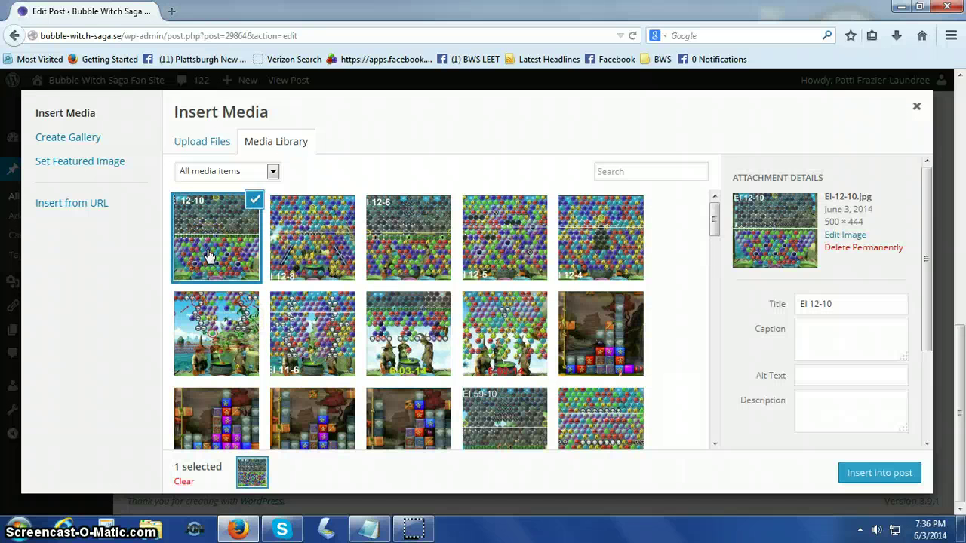
scroll(728, 364, "down", 3)
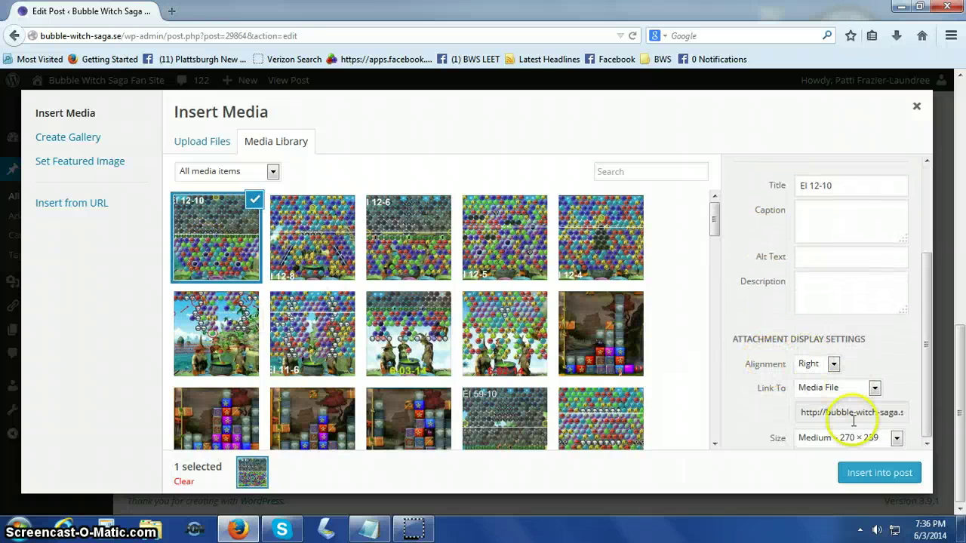
Step: Insert the El 12-10 image right-aligned and preview the post in a new tab
left_click(879, 472)
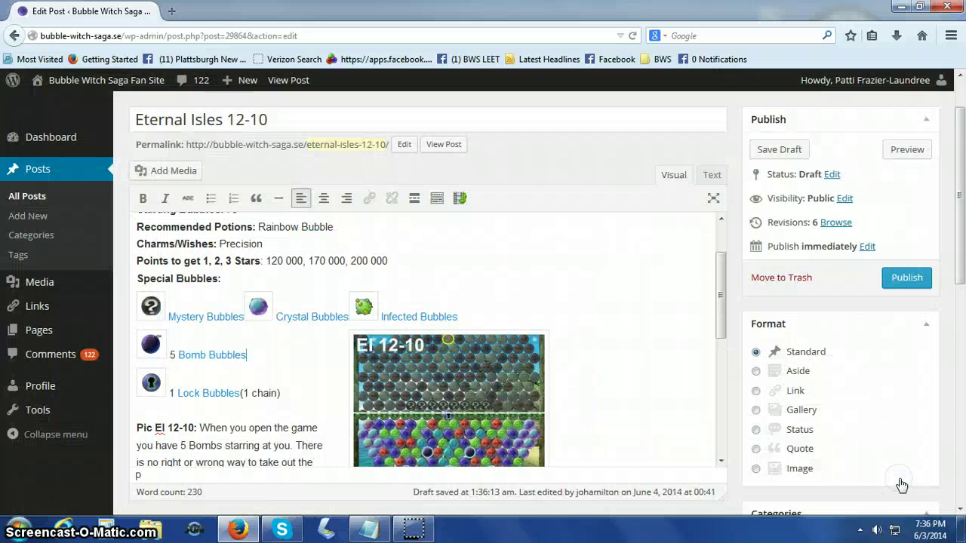
scroll(701, 385, "down", 6)
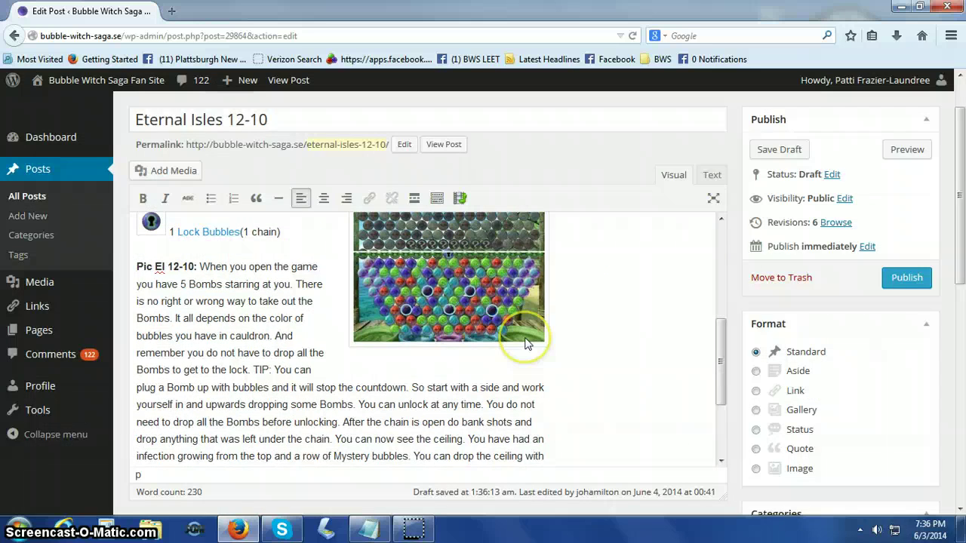
scroll(527, 344, "up", 3)
scroll(527, 344, "up", 3)
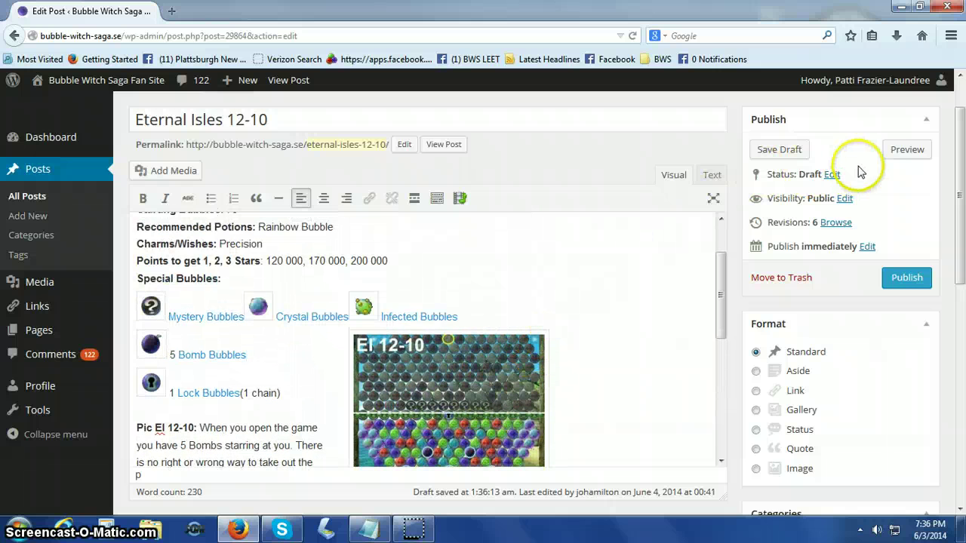
left_click(907, 149)
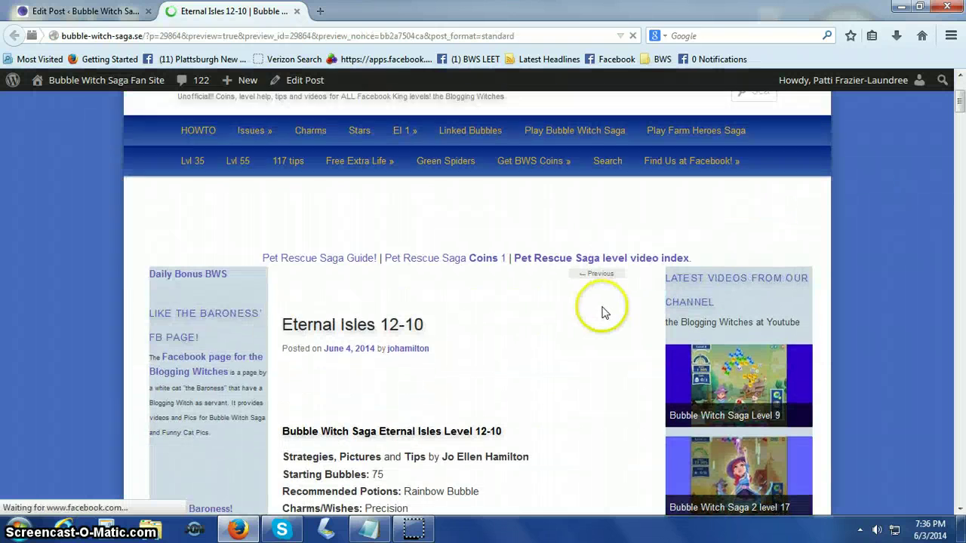
scroll(603, 311, "down", 1)
scroll(603, 311, "down", 2)
scroll(604, 312, "down", 3)
scroll(603, 312, "down", 2)
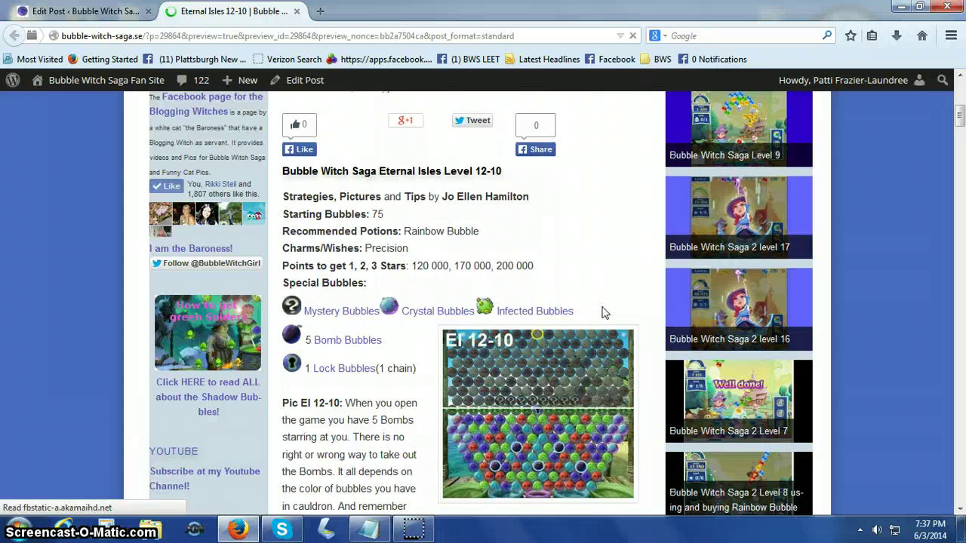
scroll(603, 311, "down", 2)
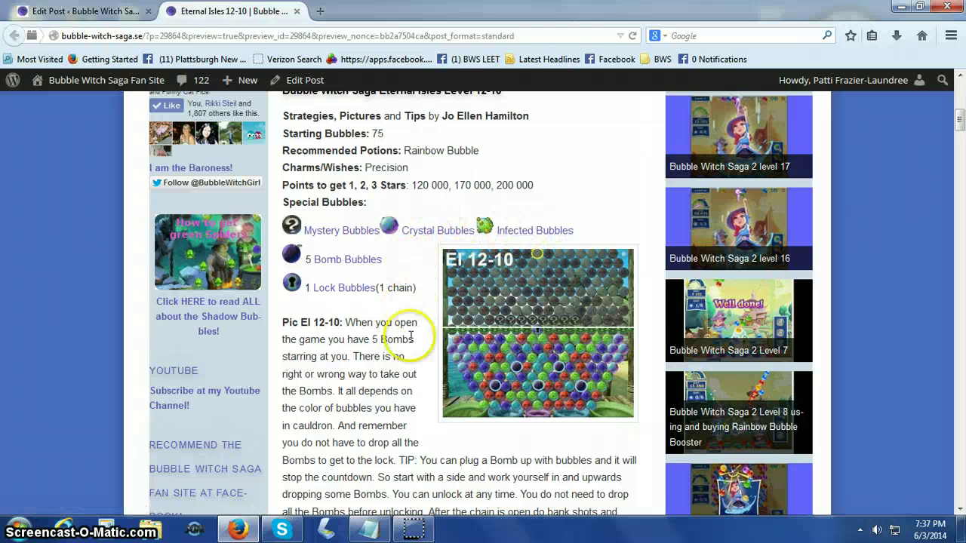
scroll(423, 362, "down", 3)
scroll(430, 370, "down", 3)
scroll(438, 377, "down", 3)
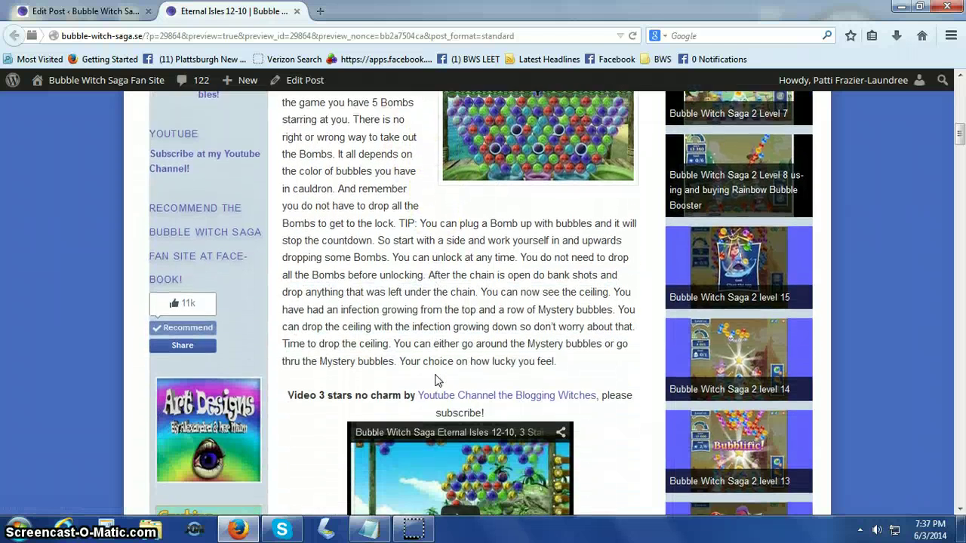
scroll(437, 380, "down", 1)
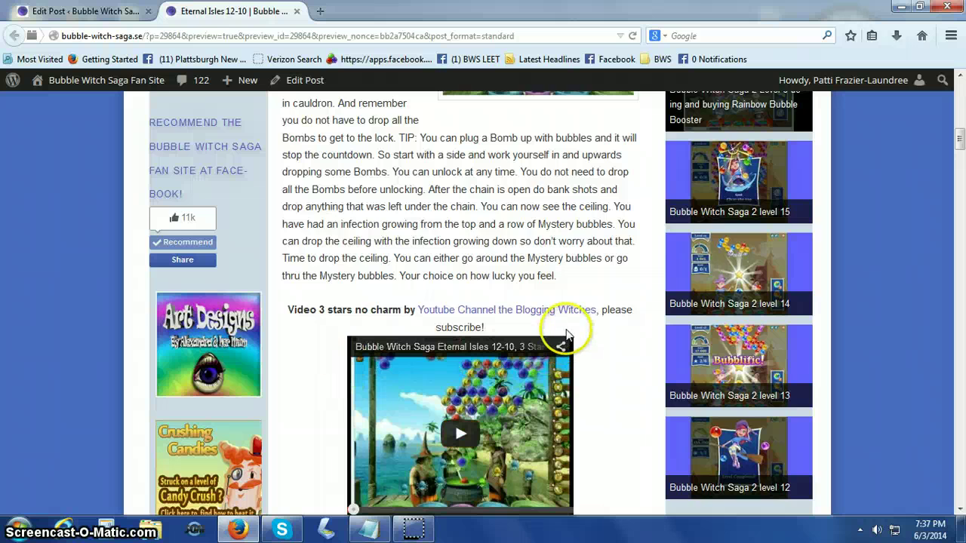
scroll(468, 286, "up", 2)
scroll(302, 188, "up", 1)
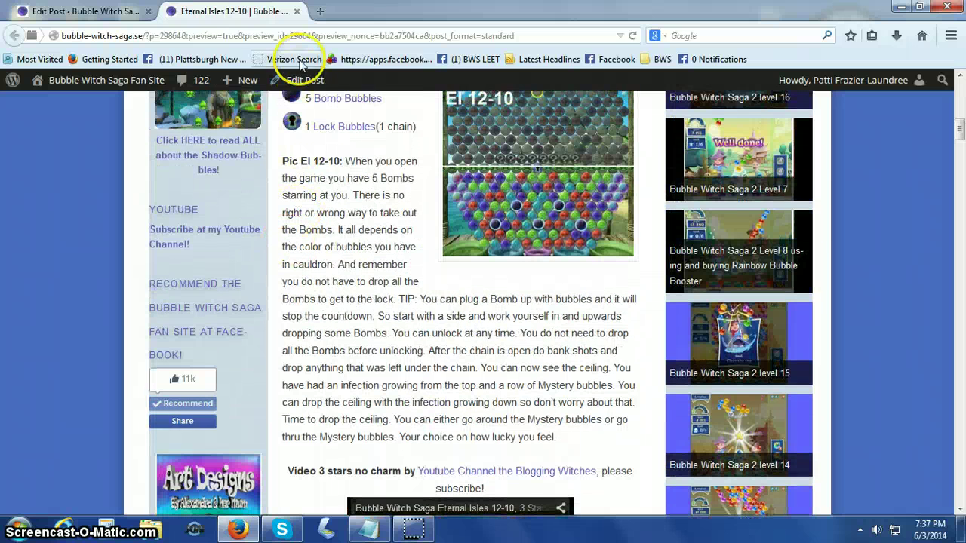
Step: Close the preview tab after confirming the bubble icons wrap beside the image
left_click(297, 12)
scroll(573, 280, "down", 2)
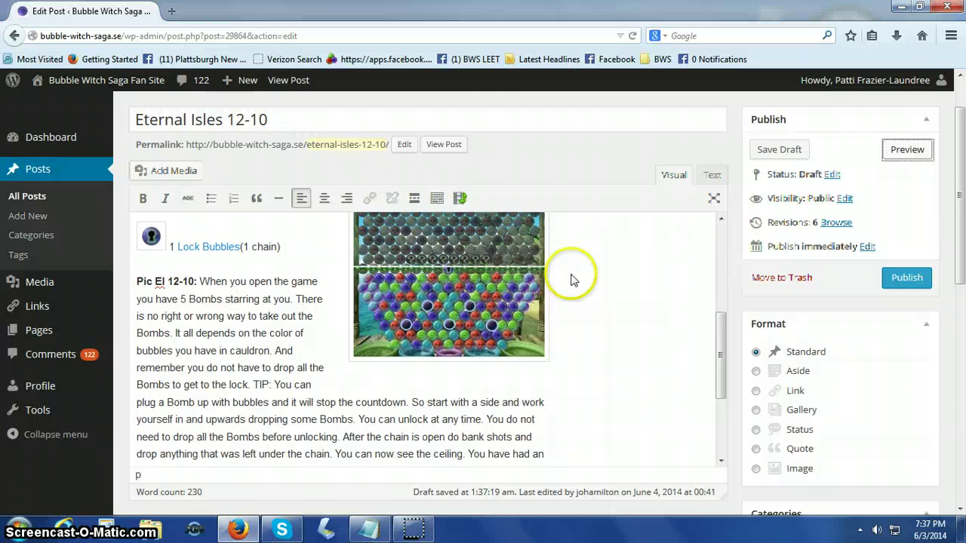
scroll(573, 281, "down", 3)
scroll(574, 281, "down", 1)
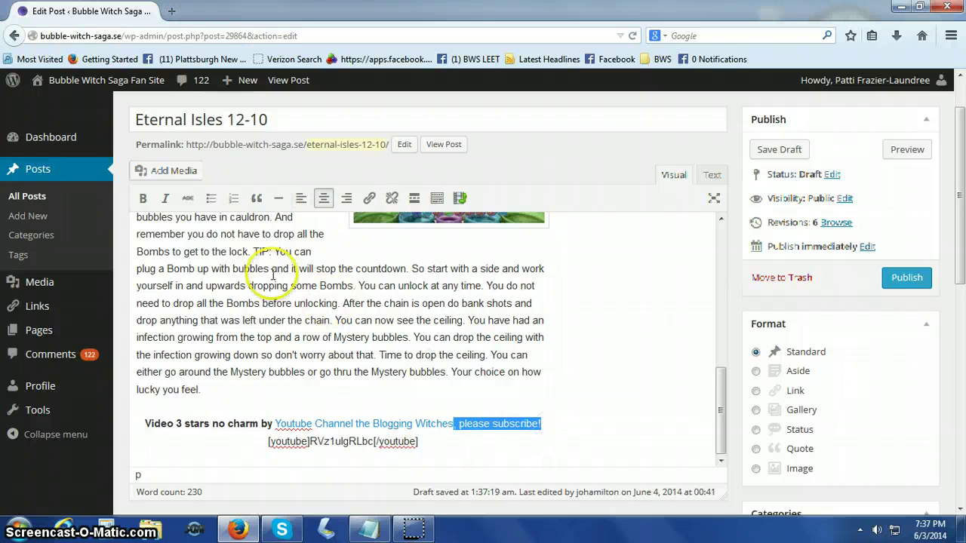
Step: Bold the closing phrase 'please subscribe!' beside the Blogging Witches channel link
left_click(143, 198)
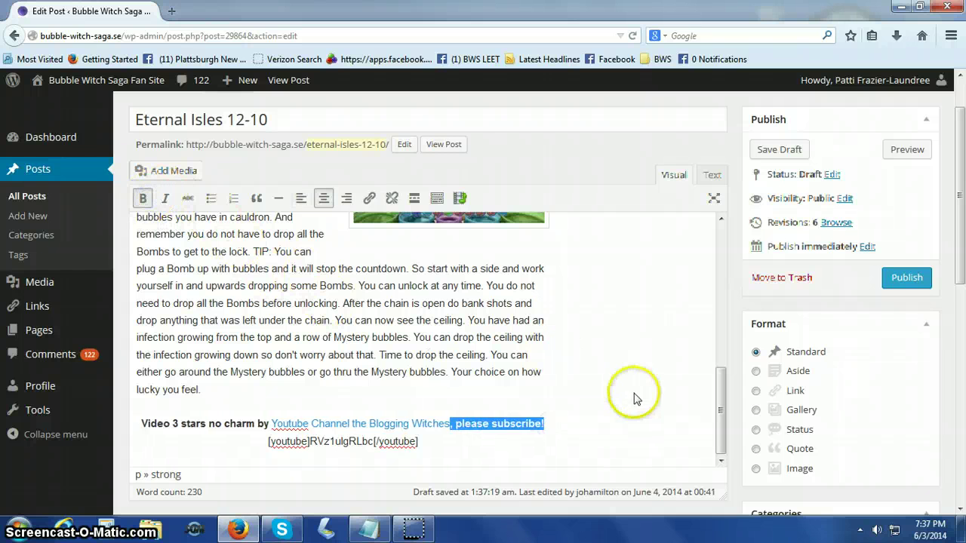
left_click(633, 397)
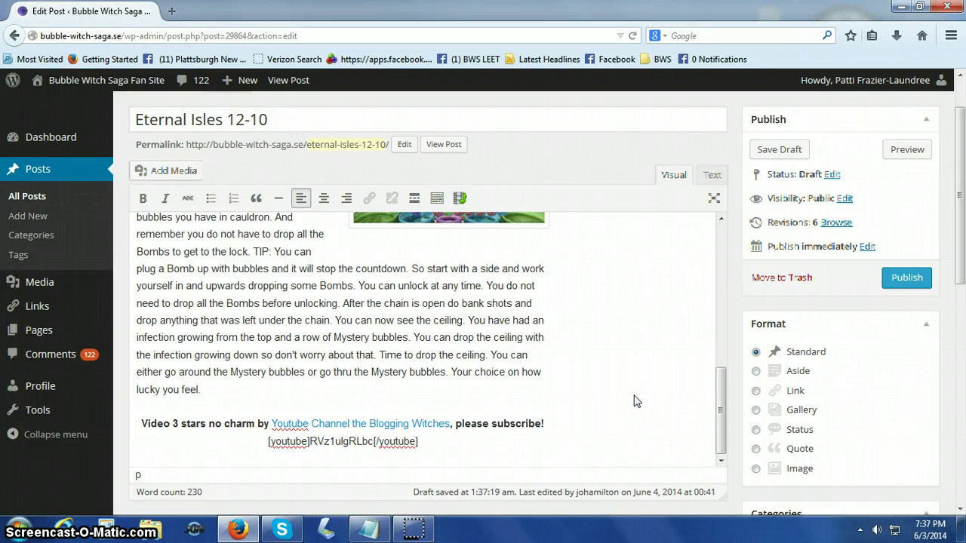
scroll(634, 398, "up", 5)
Step: Review the image layout near the Pic El 12-10 paragraph and save the draft
left_click(180, 326)
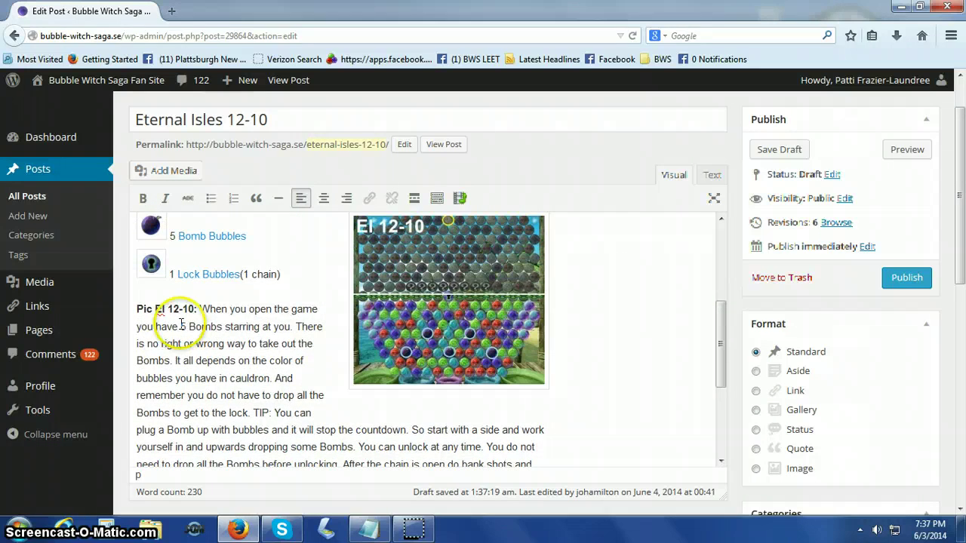
scroll(332, 294, "up", 3)
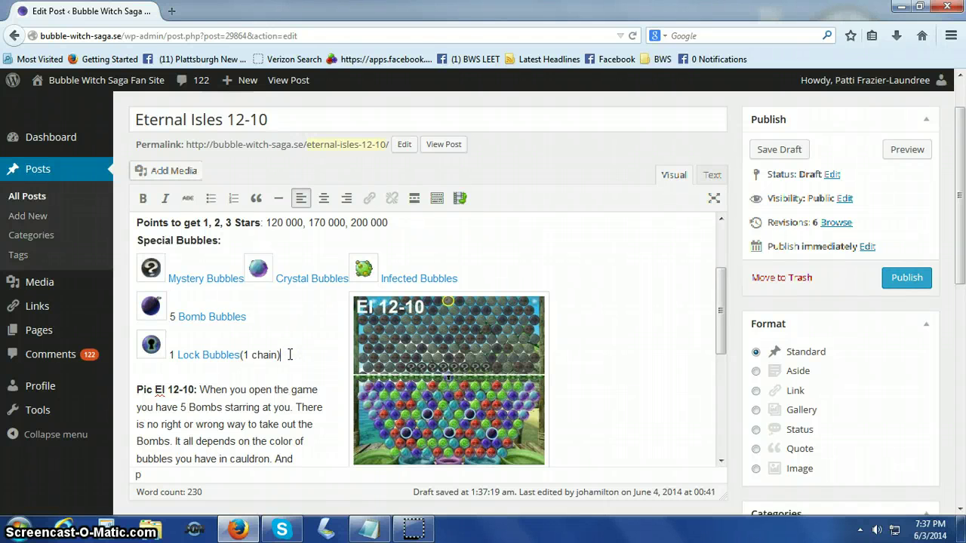
left_click(277, 385)
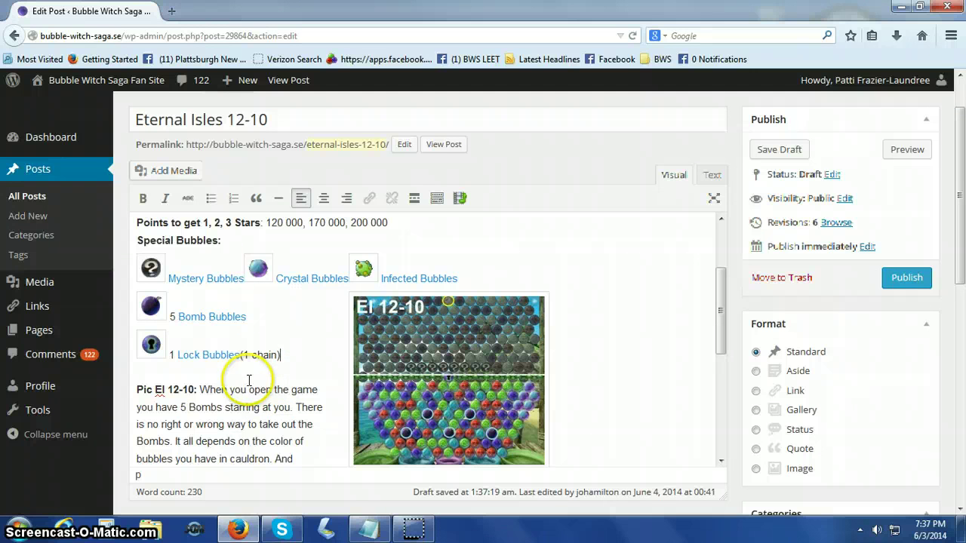
left_click(249, 381)
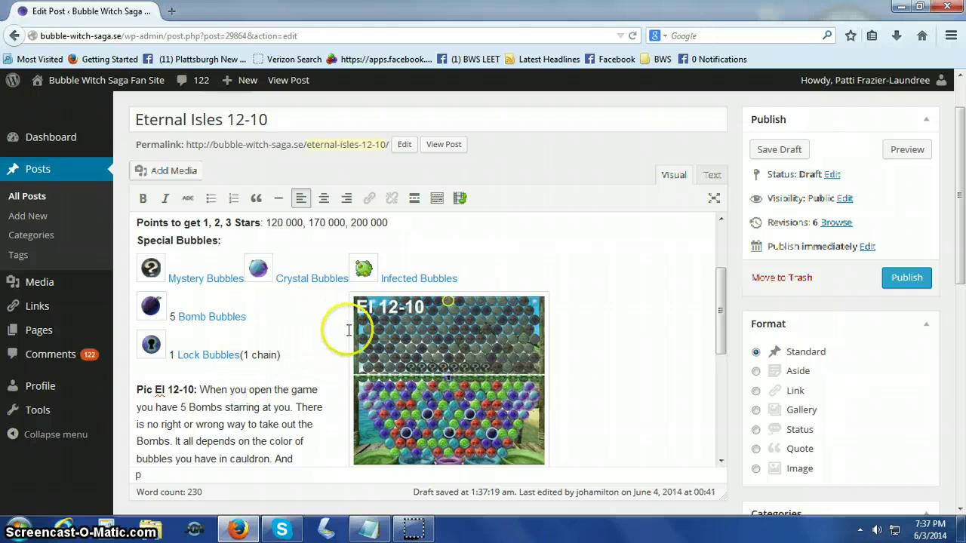
left_click(766, 153)
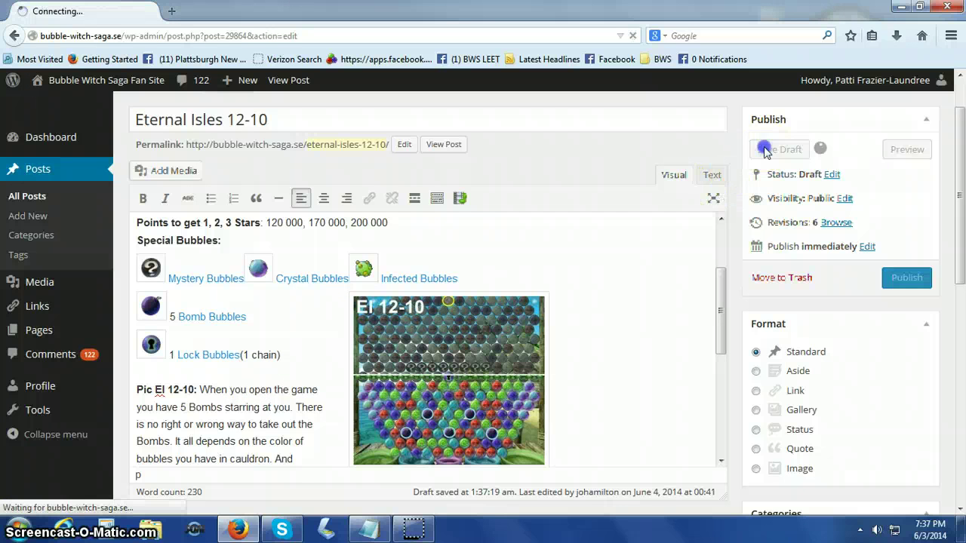